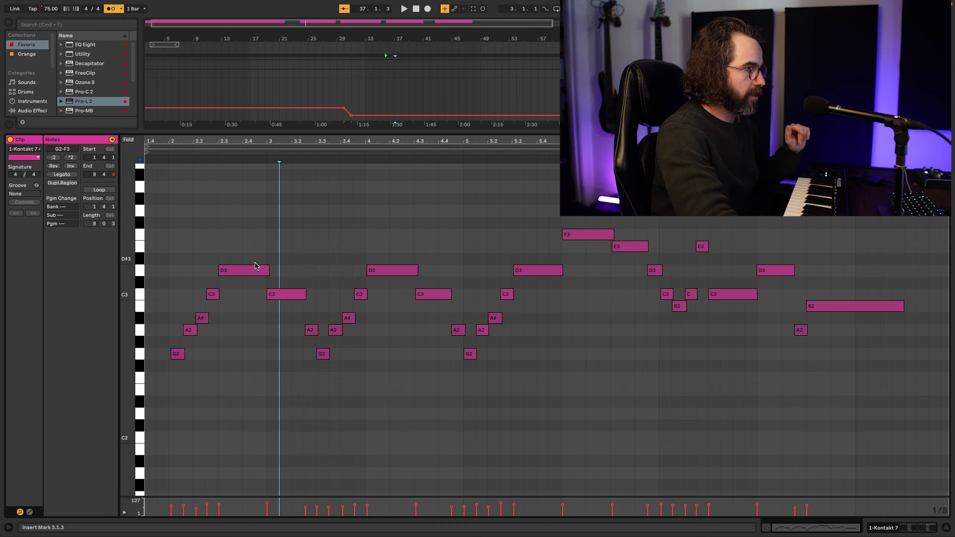
# Select each melody phrase, the high F3 and the B2 notes in turn, then deselect.
pyautogui.moveTo(168, 208); pyautogui.dragTo(315, 426)
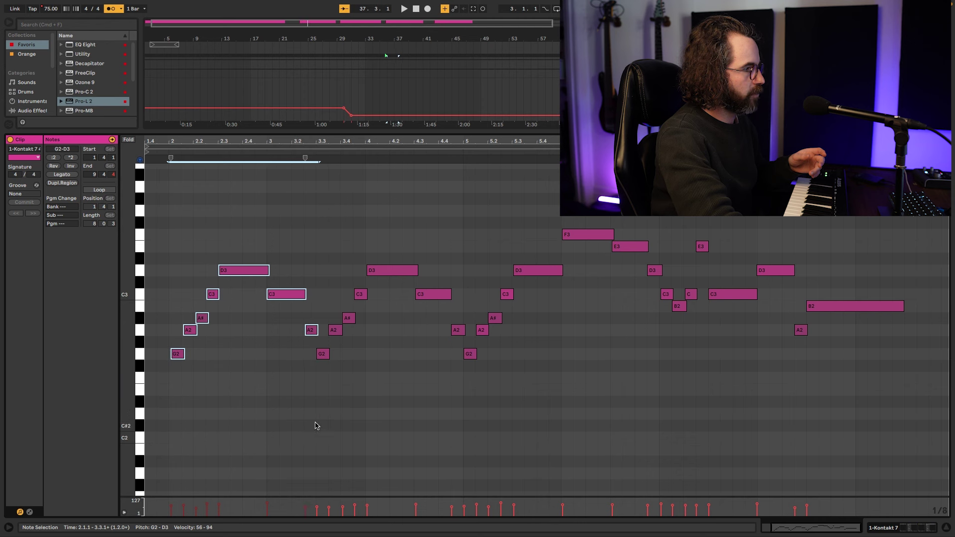
pyautogui.moveTo(322, 214); pyautogui.dragTo(457, 423)
pyautogui.moveTo(465, 230); pyautogui.dragTo(528, 384)
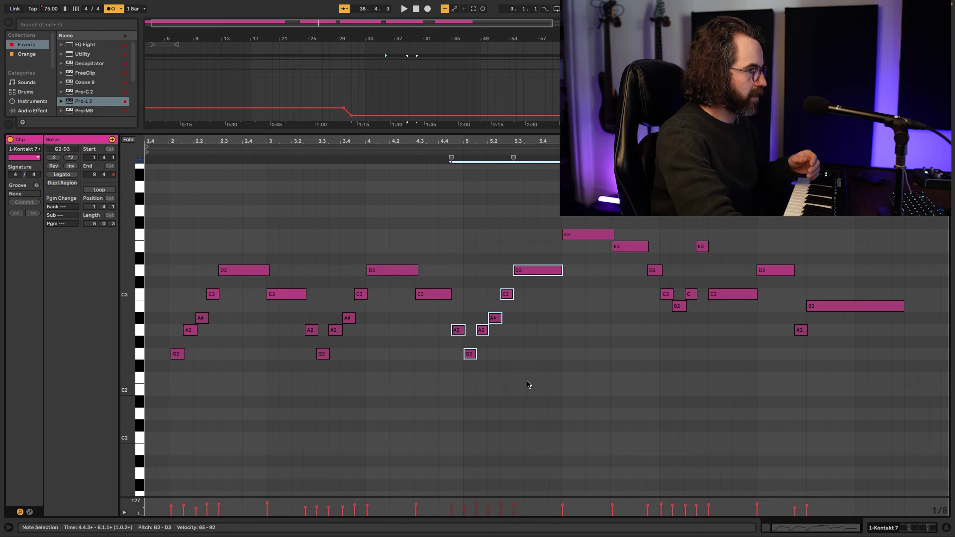
pyautogui.moveTo(580, 255); pyautogui.dragTo(593, 219)
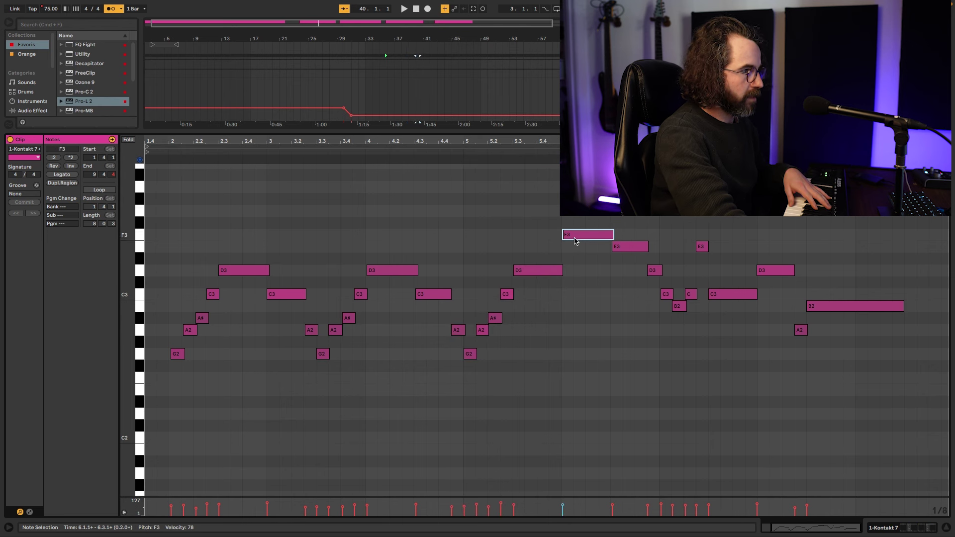
pyautogui.click(684, 384)
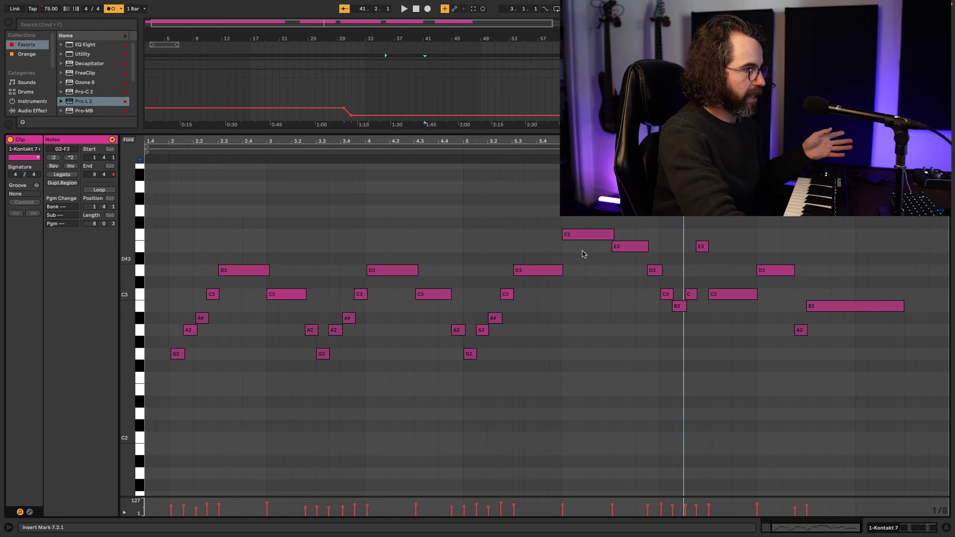
pyautogui.moveTo(654, 310); pyautogui.dragTo(726, 339)
pyautogui.click(812, 306)
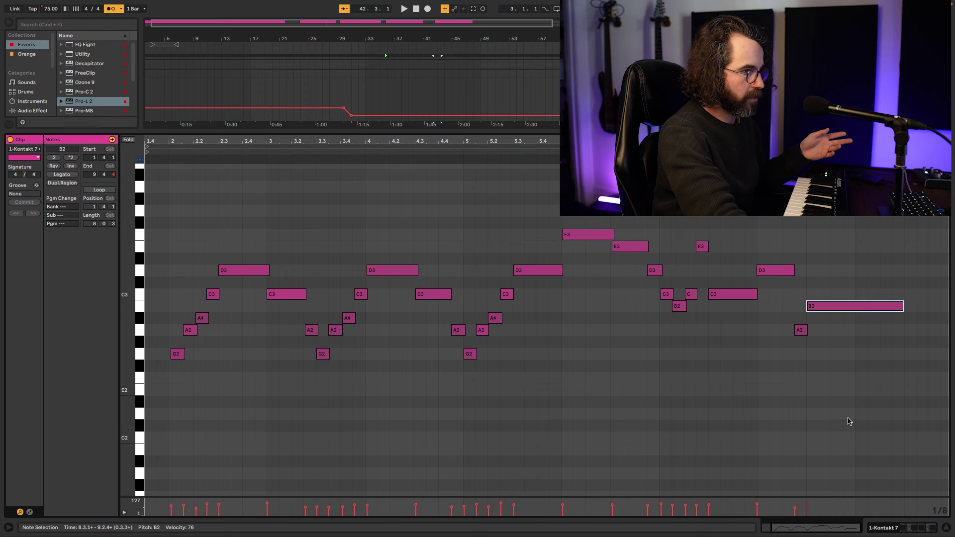
pyautogui.click(794, 415)
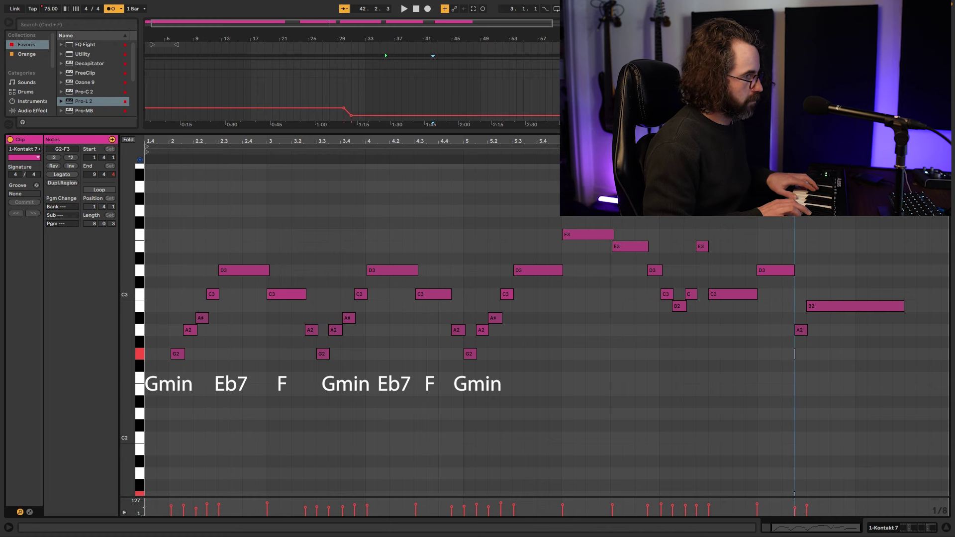
# Stop playback, select the D3, F3 and E3 melody notes, and set start at 7.3.1.
pyautogui.press('space')
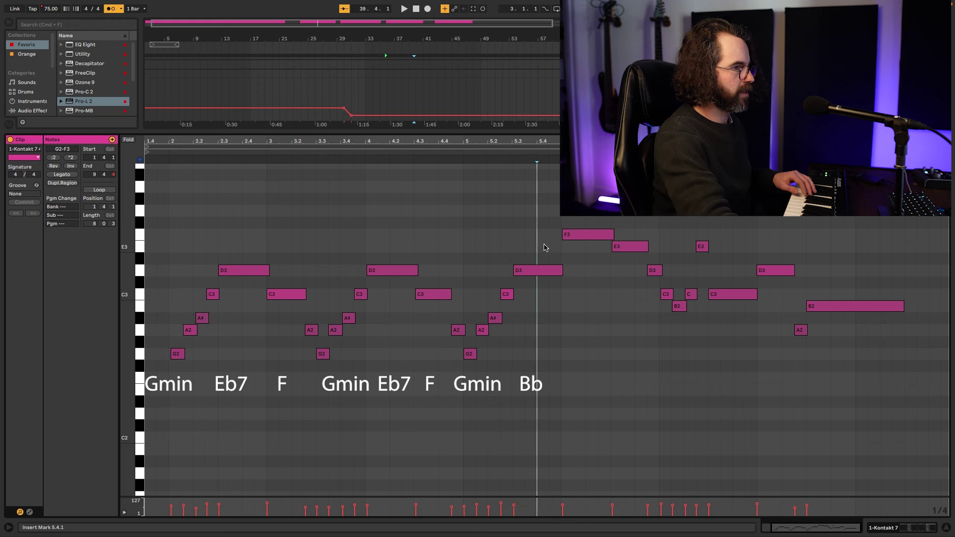
pyautogui.click(538, 270)
pyautogui.click(586, 234)
pyautogui.click(630, 246)
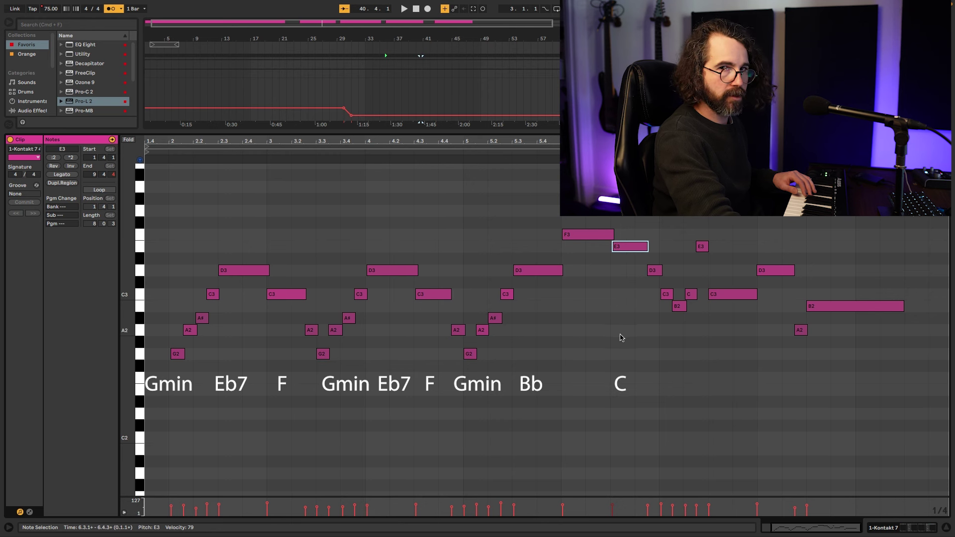
pyautogui.click(532, 272)
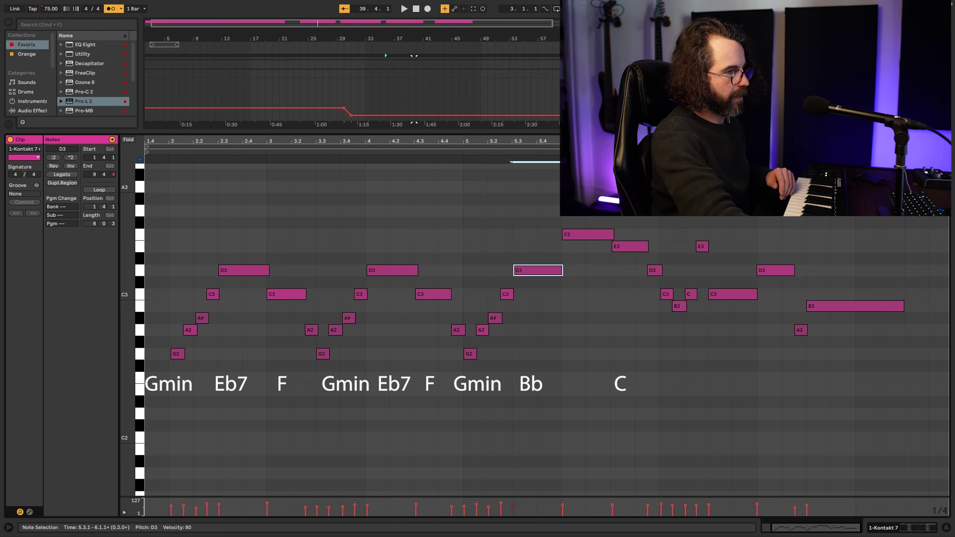
pyautogui.click(587, 234)
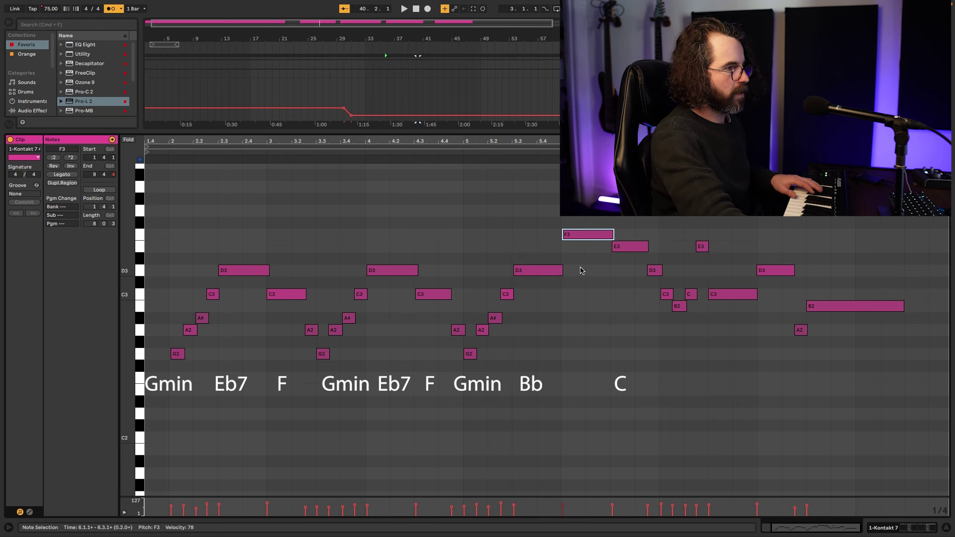
pyautogui.click(630, 246)
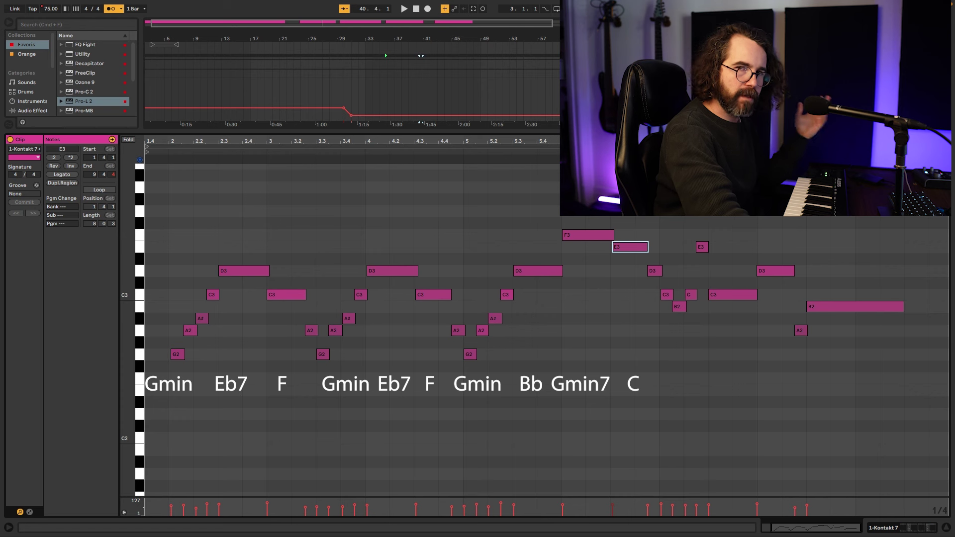
pyautogui.click(708, 379)
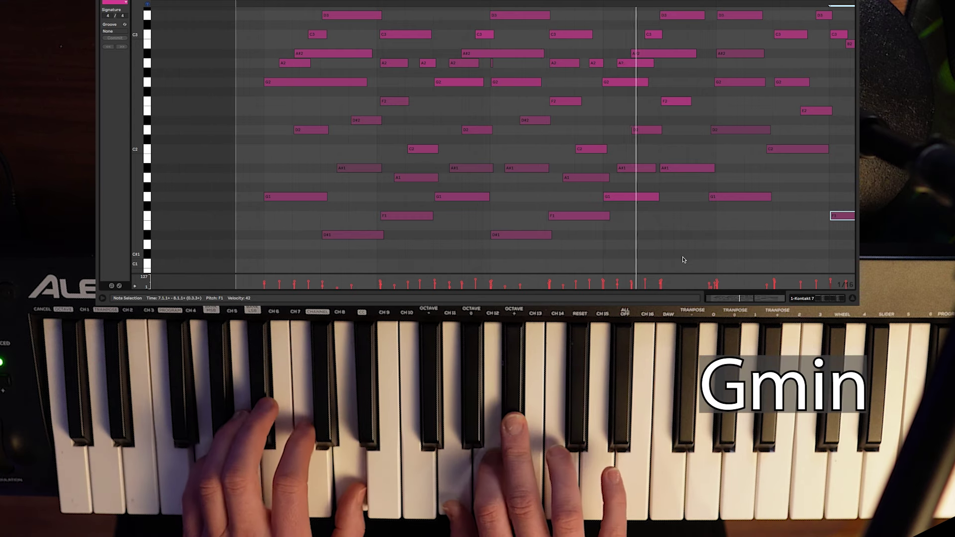
pyautogui.scroll(1, 687, 266)
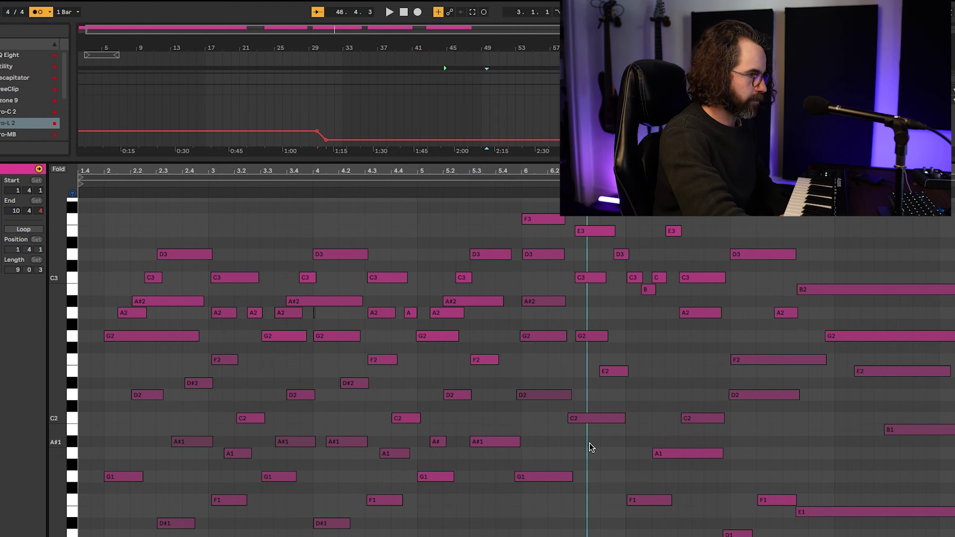
# Set the start point near bar 5.3 and select the bass notes A#1, C2, G1 and F1.
pyautogui.click(480, 417)
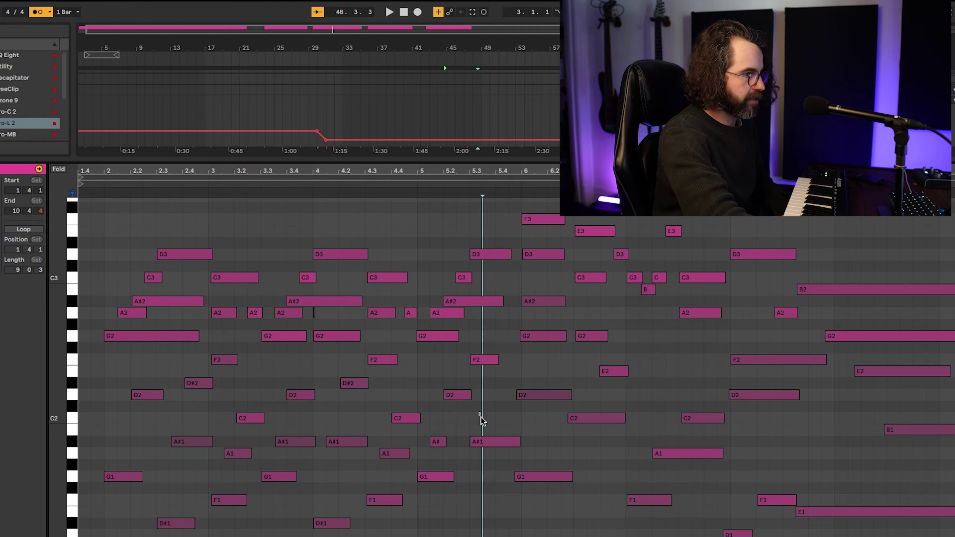
pyautogui.moveTo(480, 417); pyautogui.dragTo(665, 531)
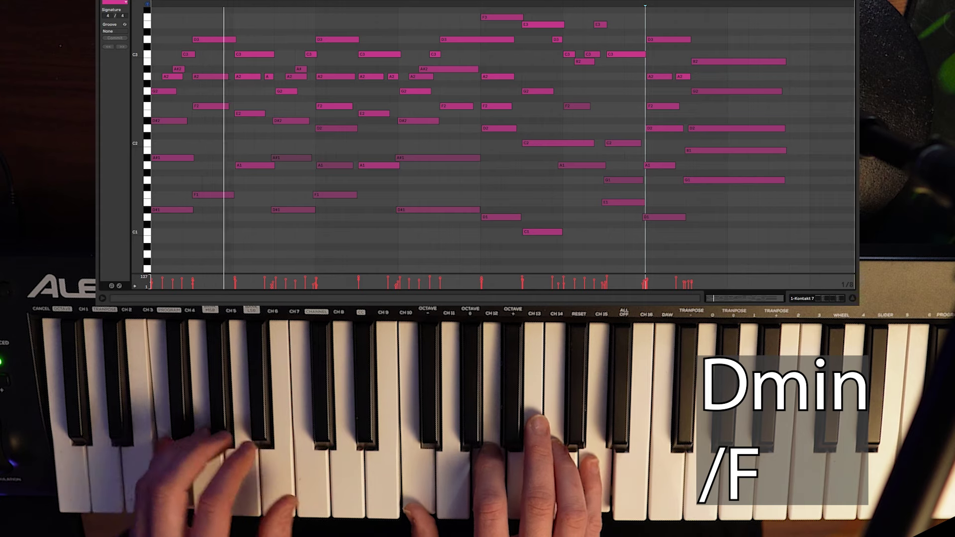
# Place the insert mark at 9.2.1 in the reharmonized clip.
pyautogui.click(837, 272)
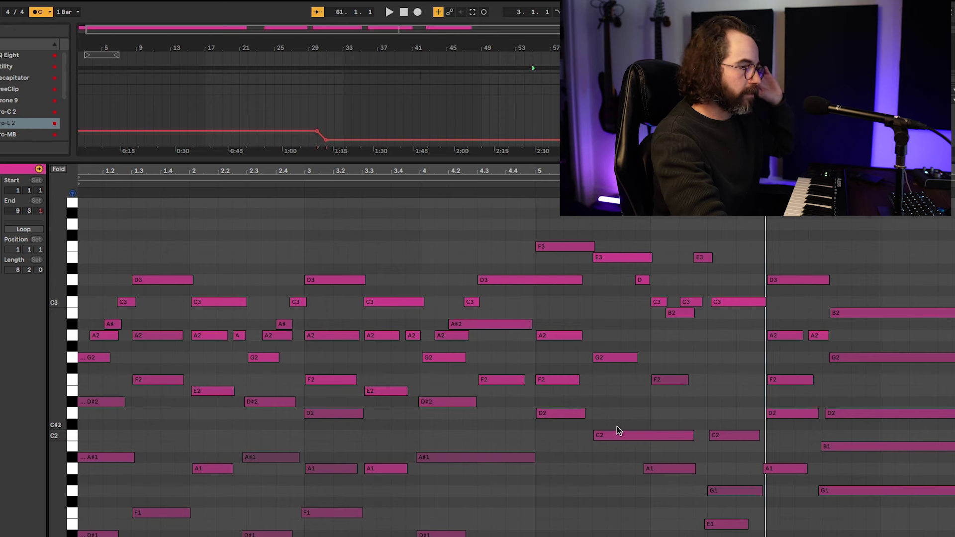
pyautogui.scroll(-3, 205, 448)
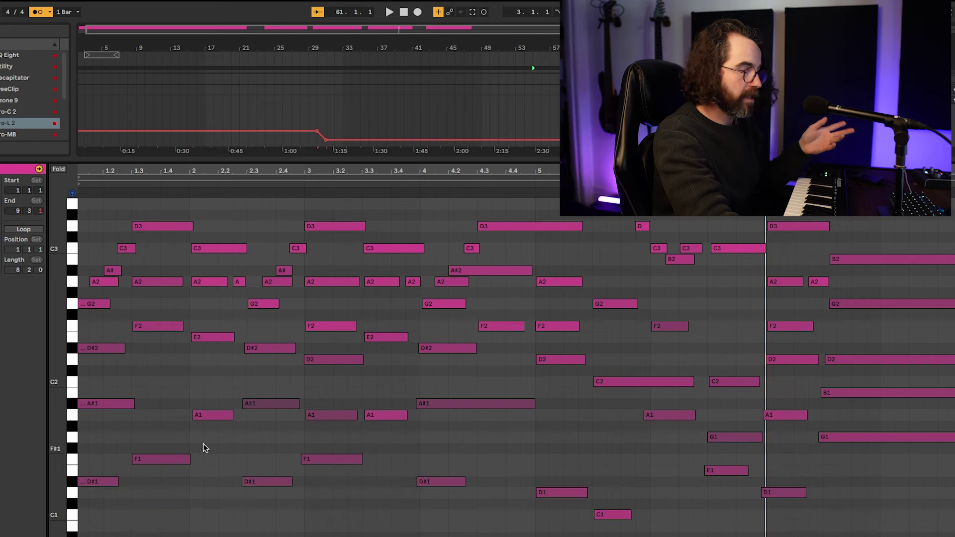
pyautogui.click(214, 415)
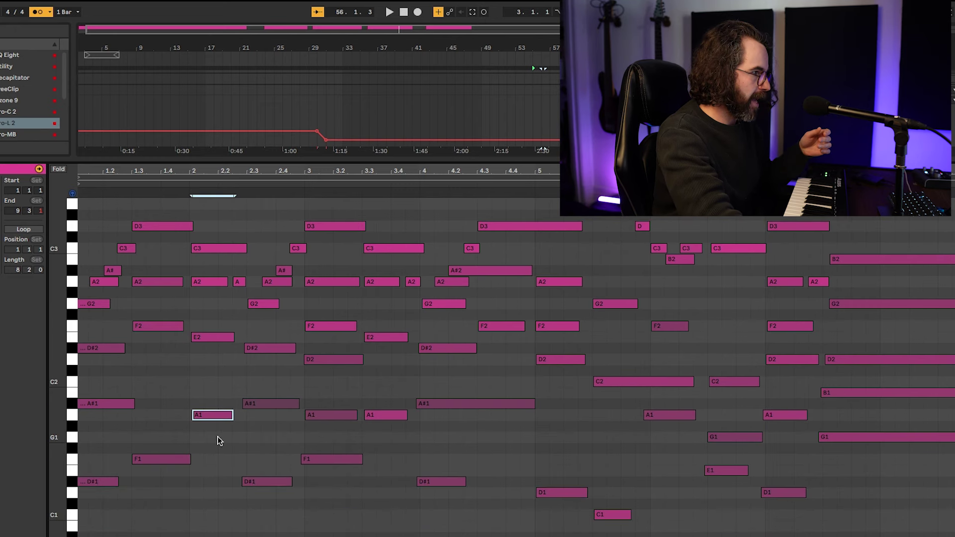
pyautogui.click(267, 480)
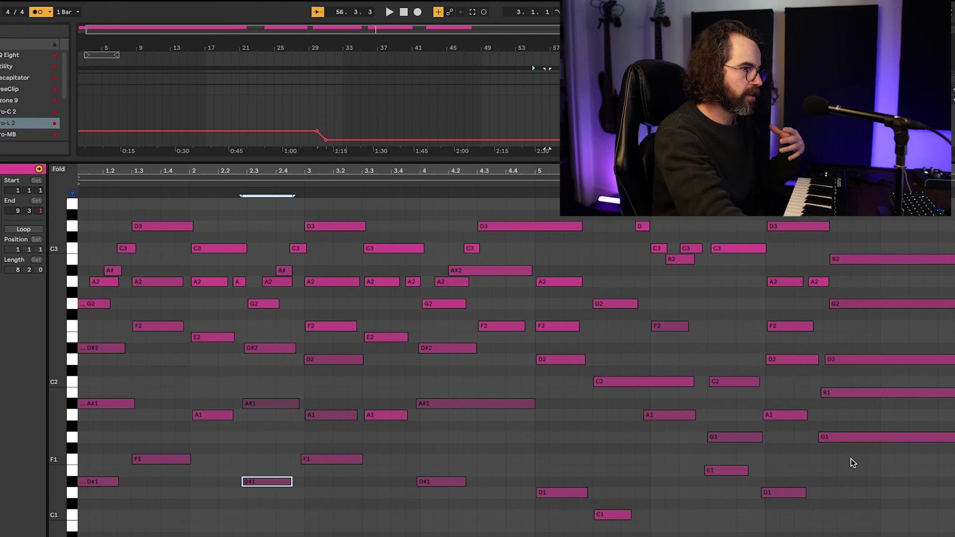
pyautogui.moveTo(843, 465); pyautogui.dragTo(846, 251)
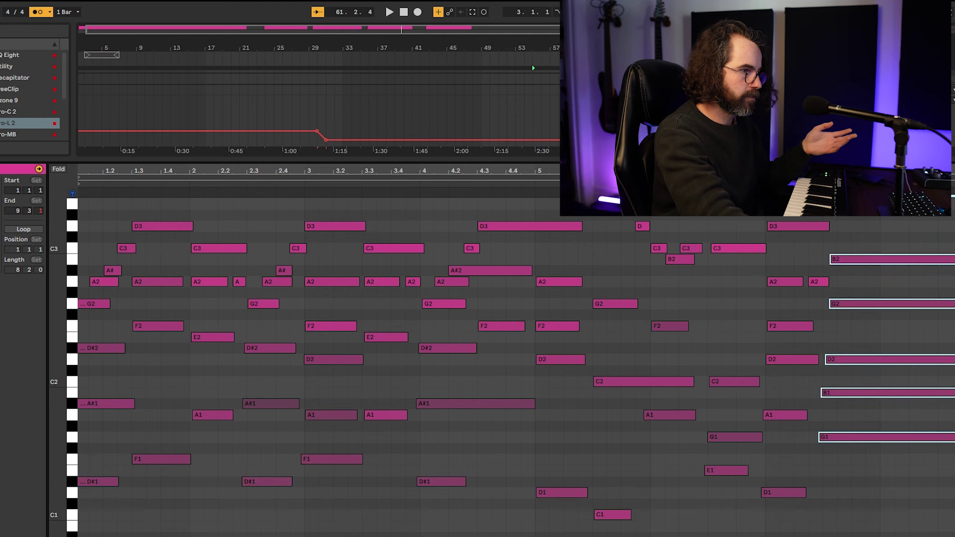
pyautogui.click(880, 477)
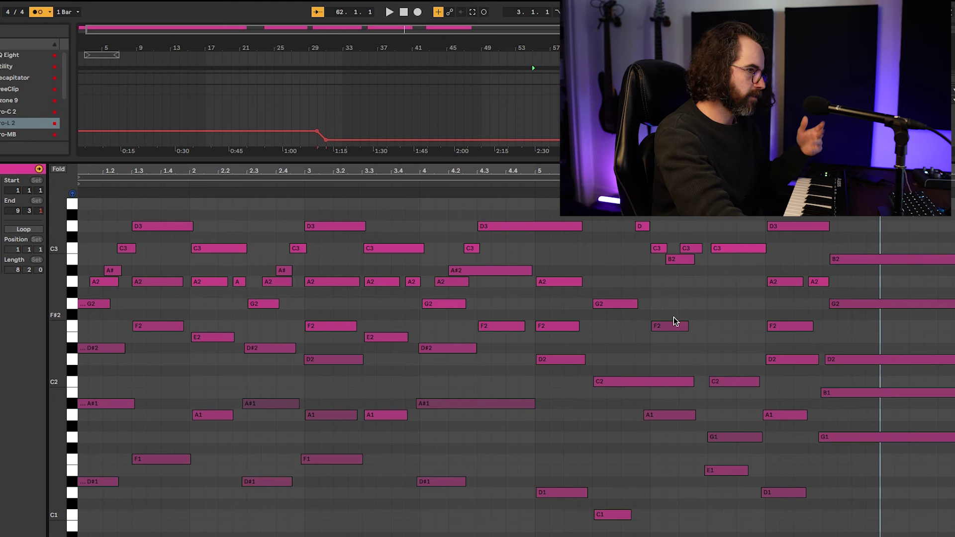
pyautogui.moveTo(673, 321); pyautogui.dragTo(676, 458)
pyautogui.moveTo(705, 342); pyautogui.dragTo(738, 529)
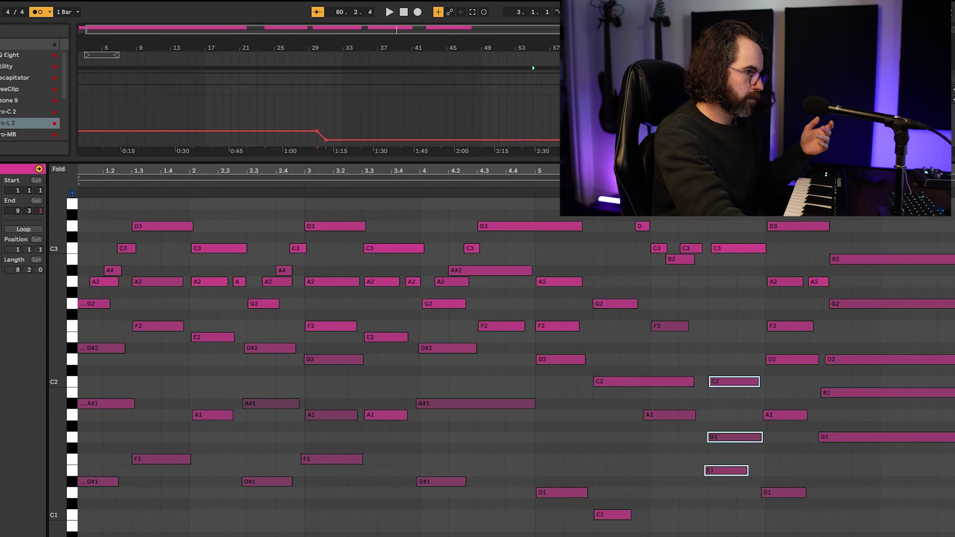
pyautogui.click(802, 485)
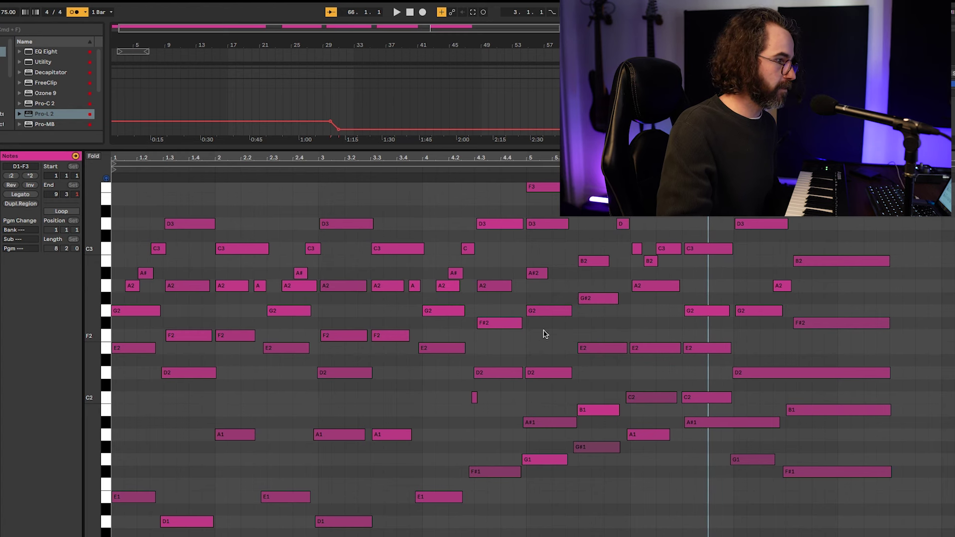
pyautogui.scroll(-2, 382, 505)
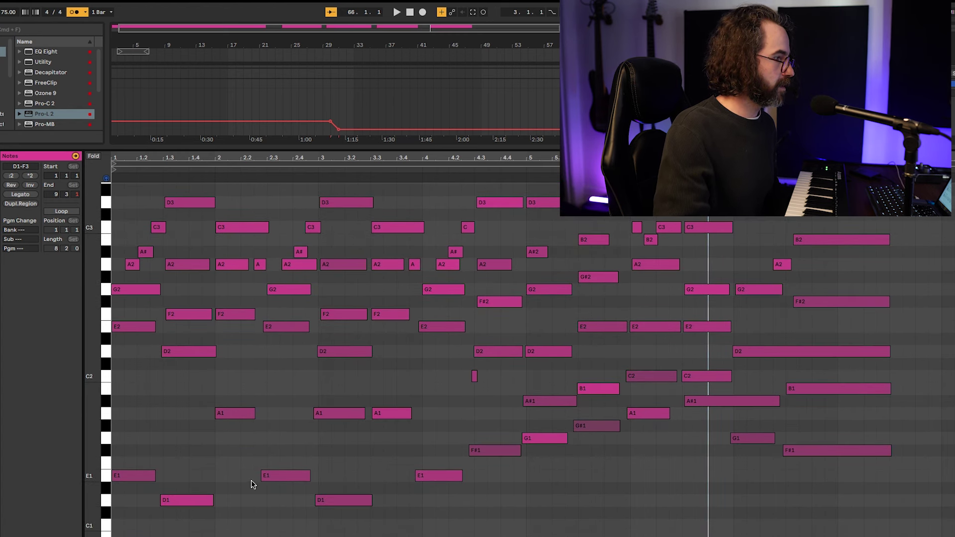
pyautogui.moveTo(153, 437); pyautogui.dragTo(292, 459)
pyautogui.click(142, 454)
pyautogui.click(202, 457)
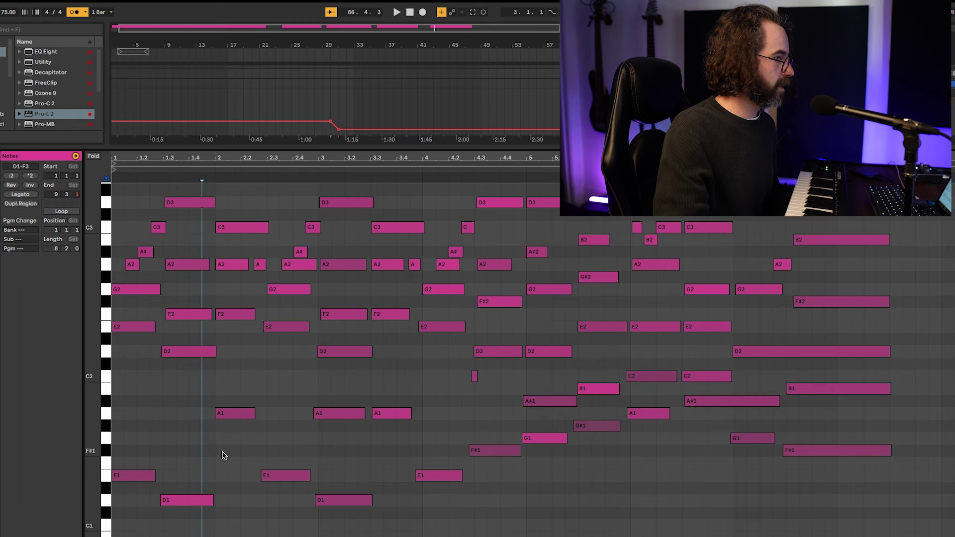
pyautogui.click(233, 454)
pyautogui.click(286, 457)
pyautogui.click(338, 458)
pyautogui.moveTo(384, 448); pyautogui.dragTo(409, 431)
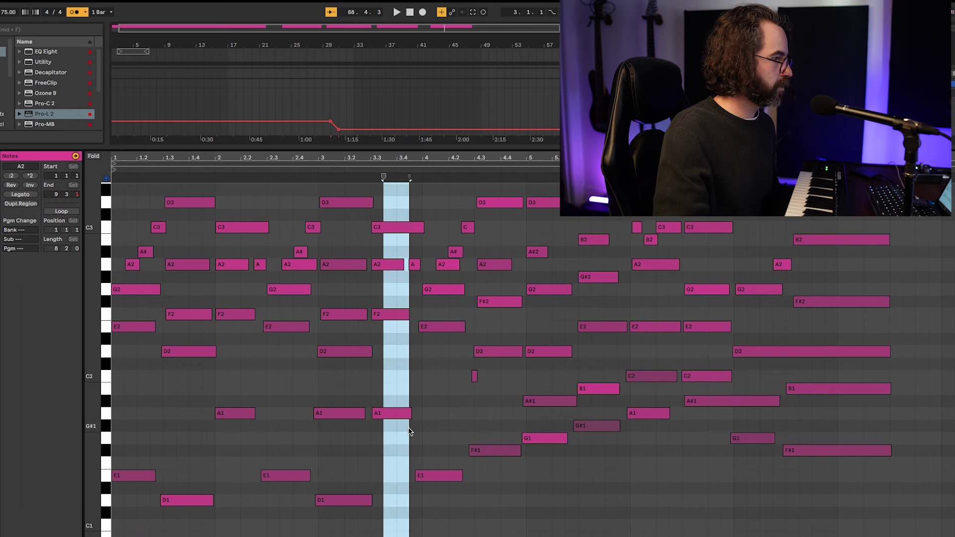
pyautogui.moveTo(500, 495); pyautogui.dragTo(504, 496)
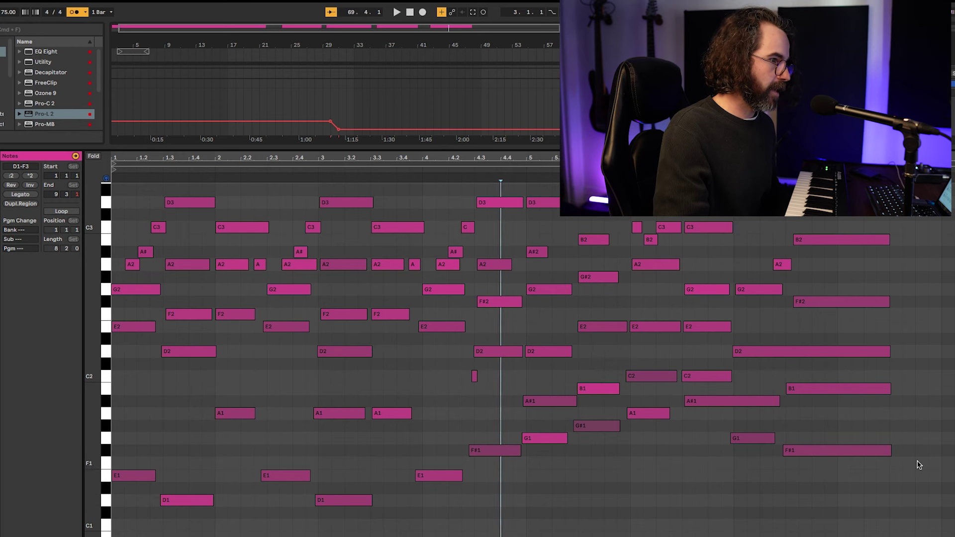
pyautogui.moveTo(918, 462)
pyautogui.mouseDown()
pyautogui.moveTo(907, 433)
pyautogui.moveTo(898, 444)
pyautogui.mouseUp()
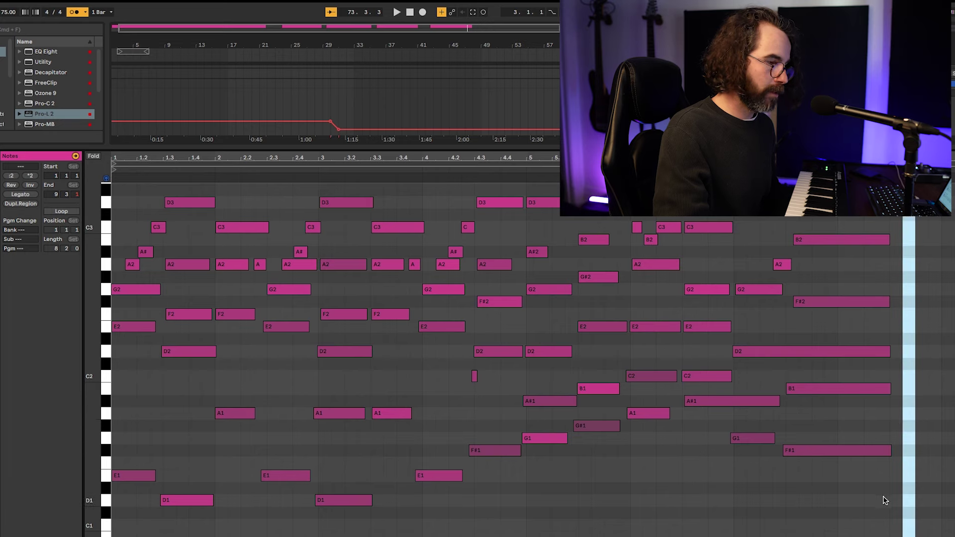